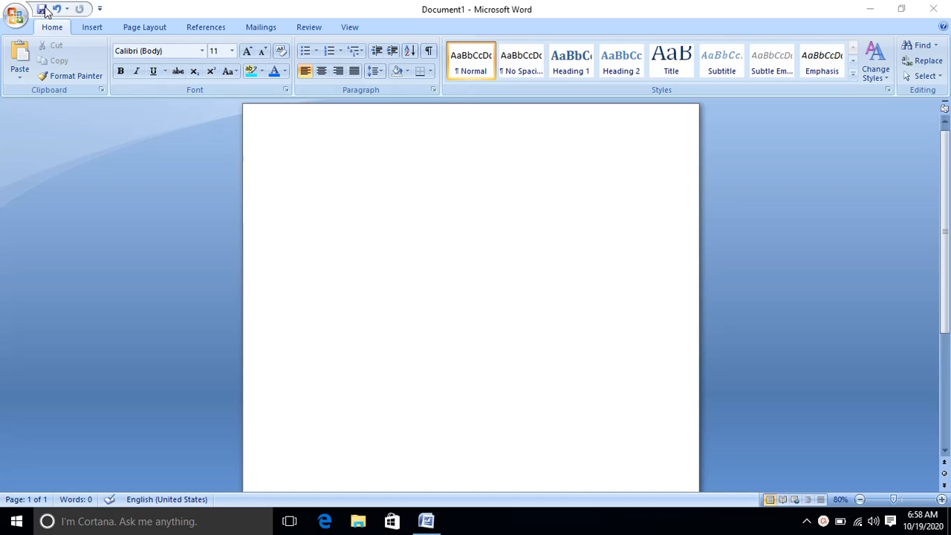
click(15, 16)
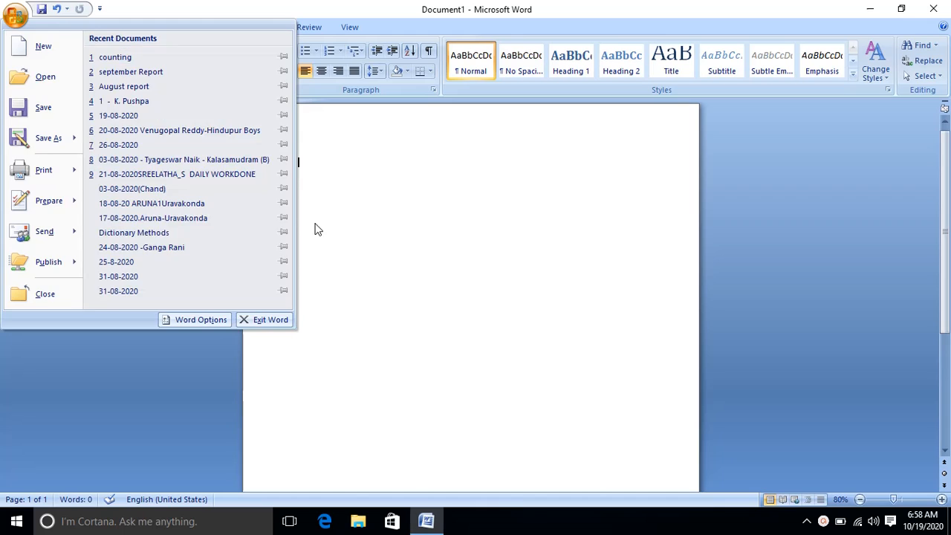
click(315, 224)
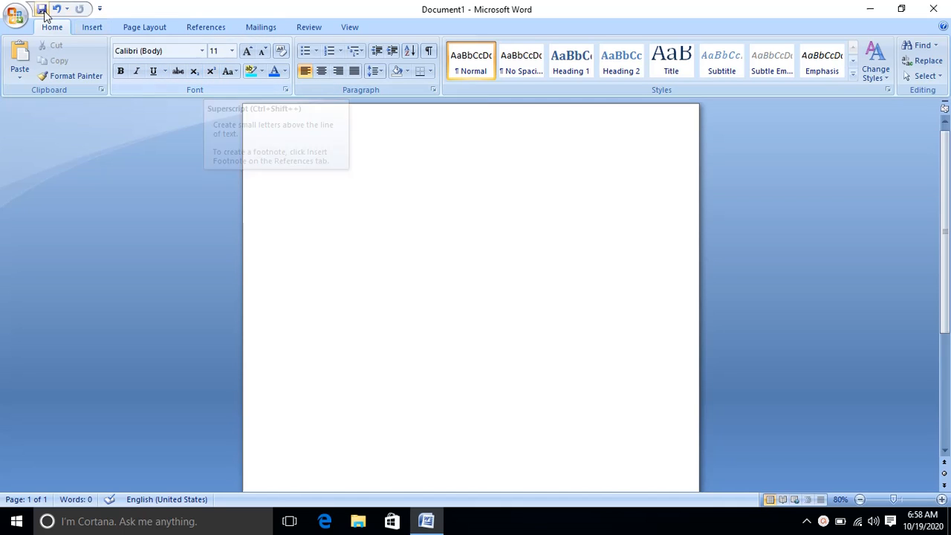
- Insert the duck-in-the-rain picture from the differences folder on the Desktop into the document
click(98, 29)
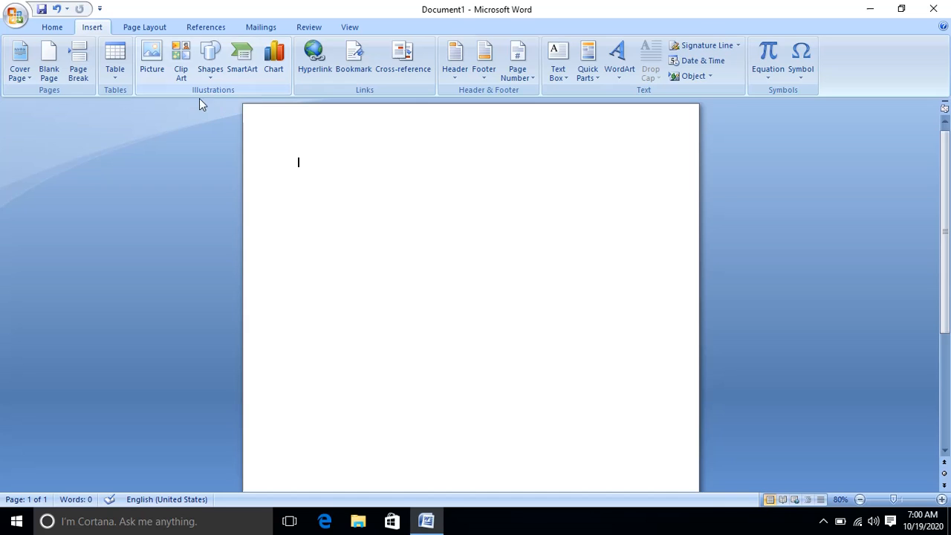
click(152, 67)
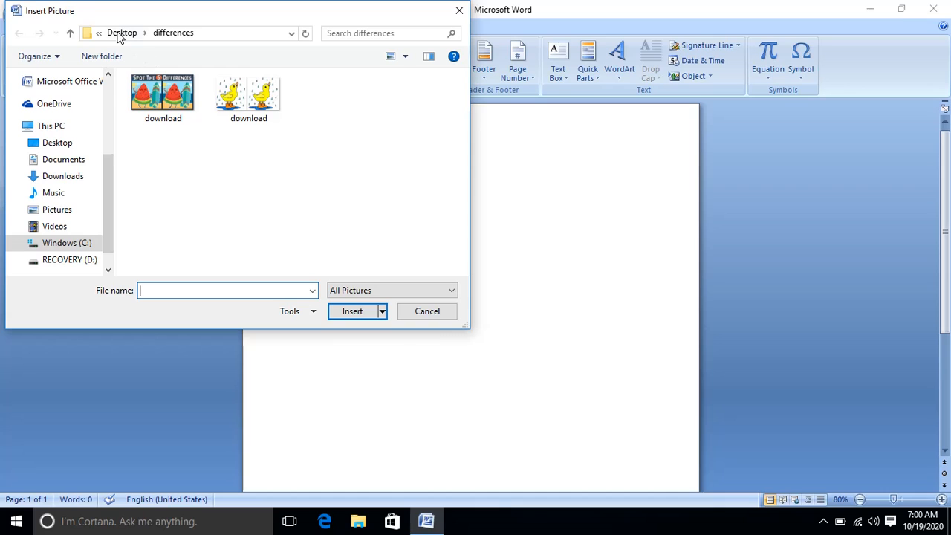
click(74, 143)
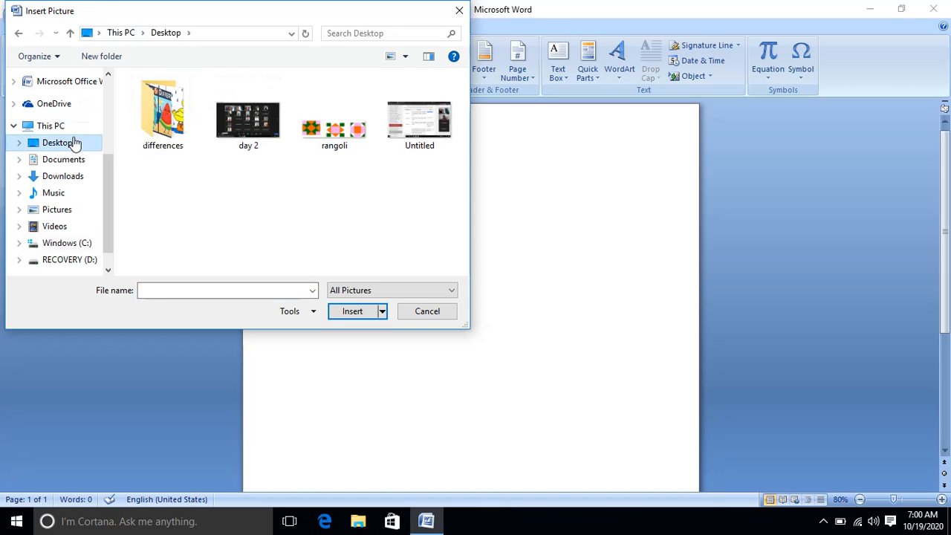
click(59, 176)
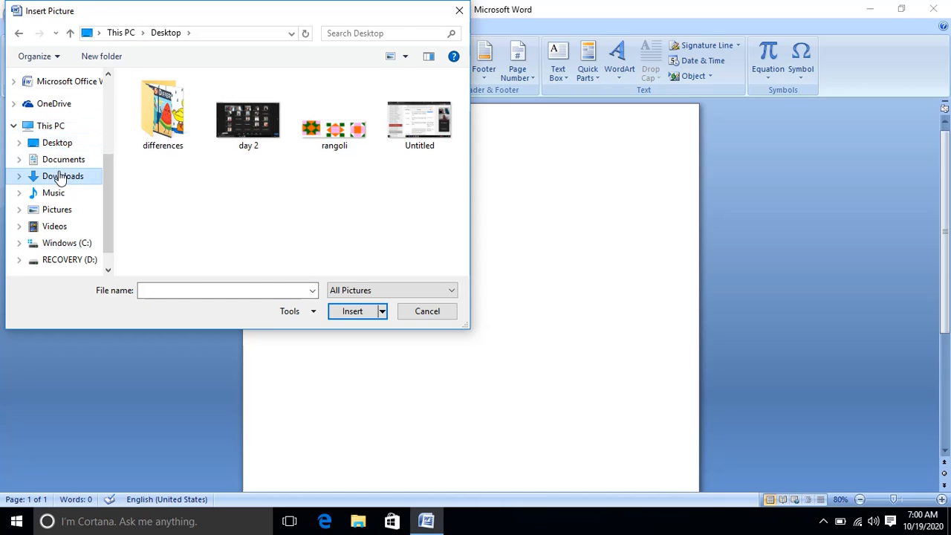
click(67, 162)
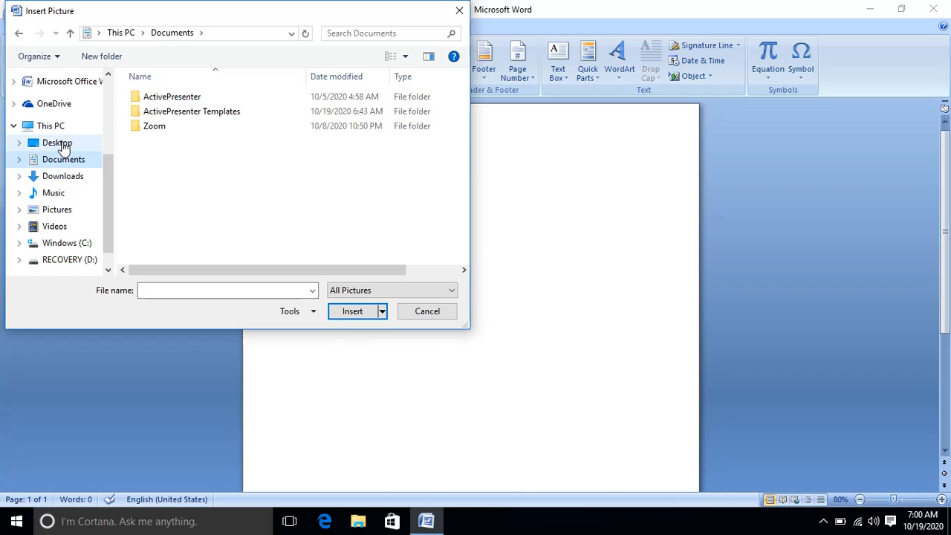
click(63, 145)
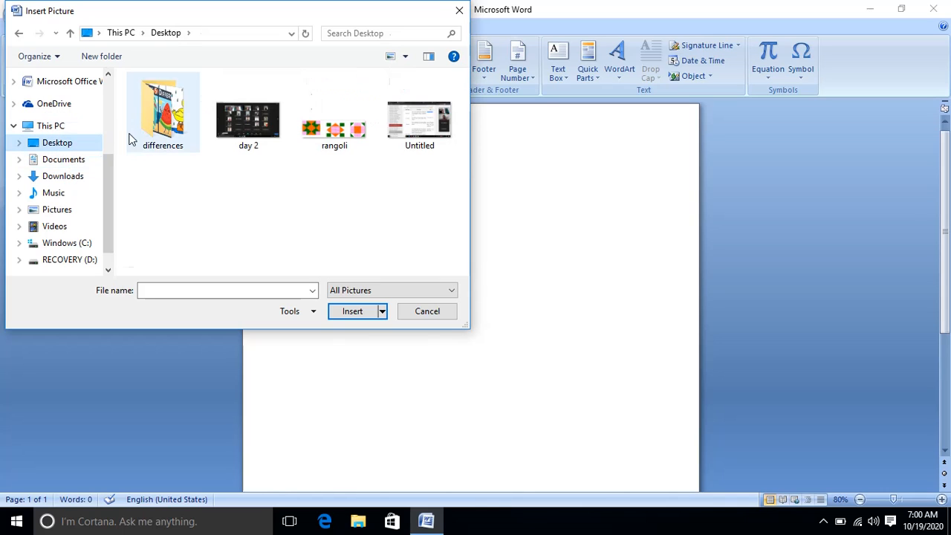
click(162, 129)
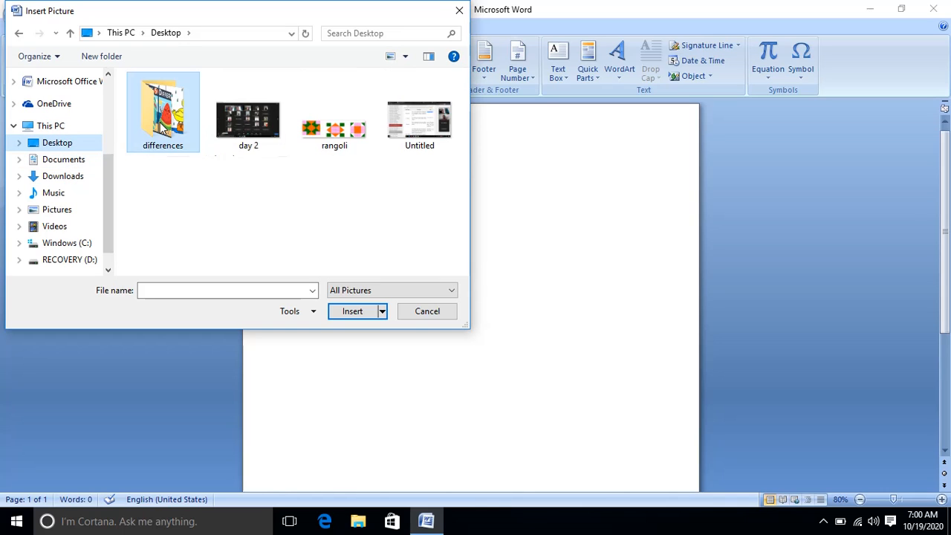
double_click(162, 128)
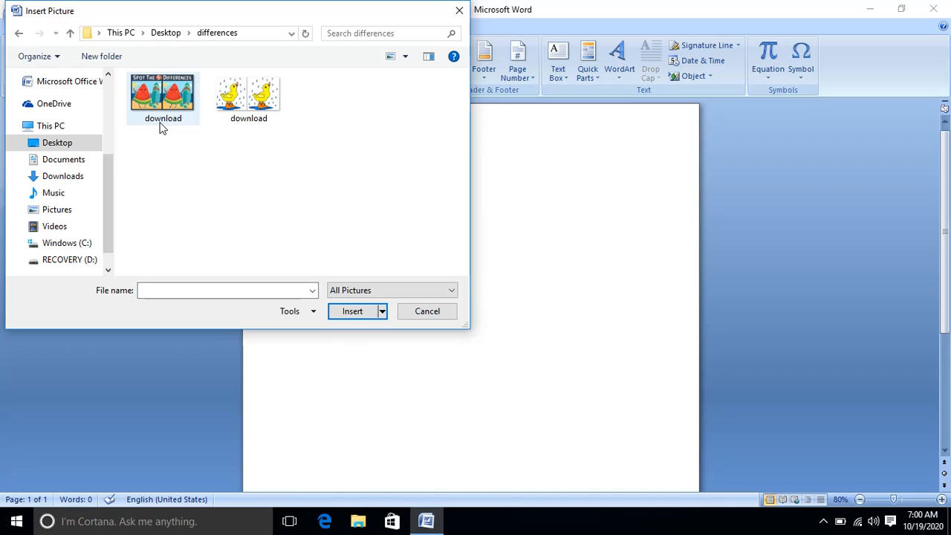
click(211, 108)
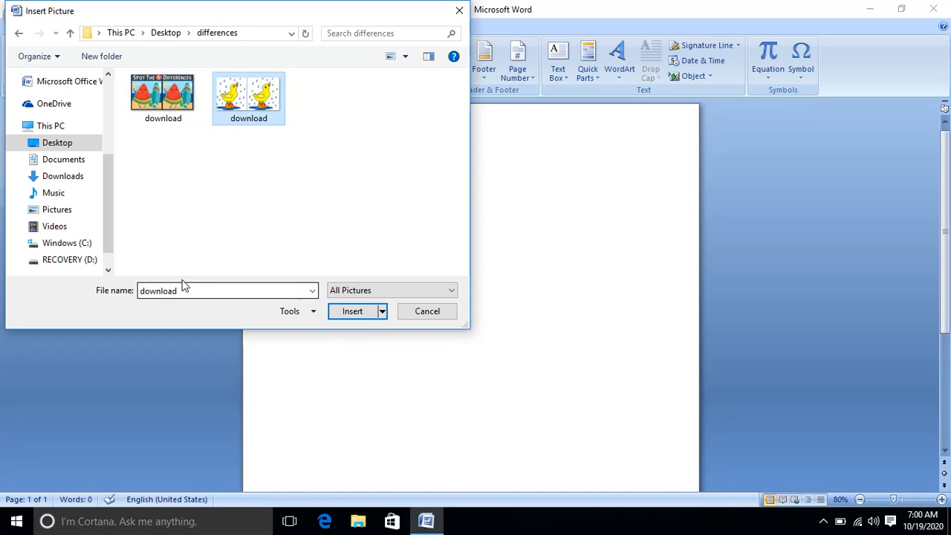
click(346, 315)
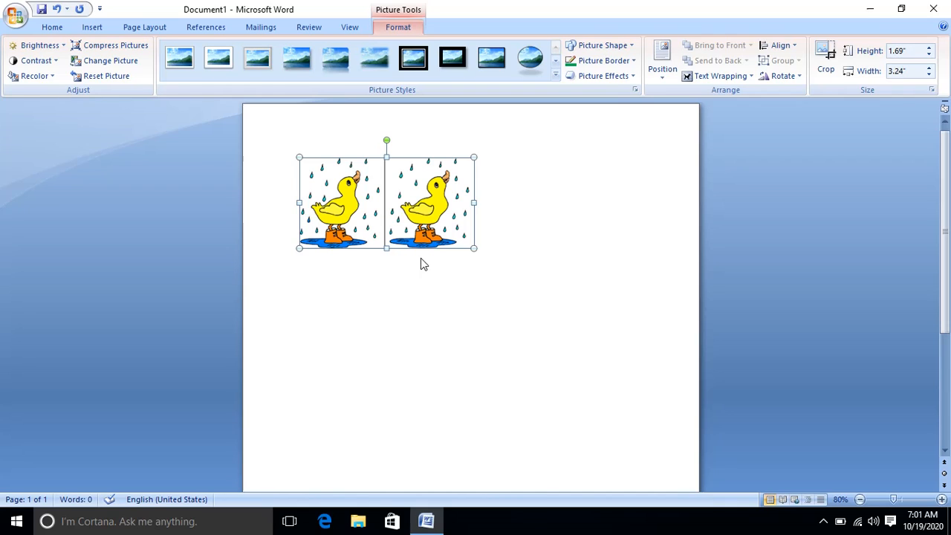
- Apply the white-framed picture style with rounded diagonal corners to the duck picture and colour its border light purple
click(555, 75)
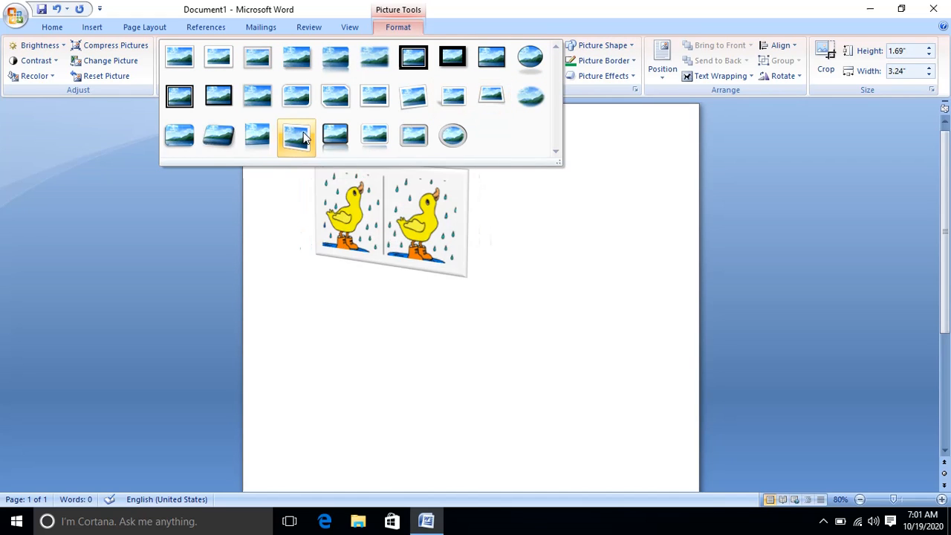
click(297, 102)
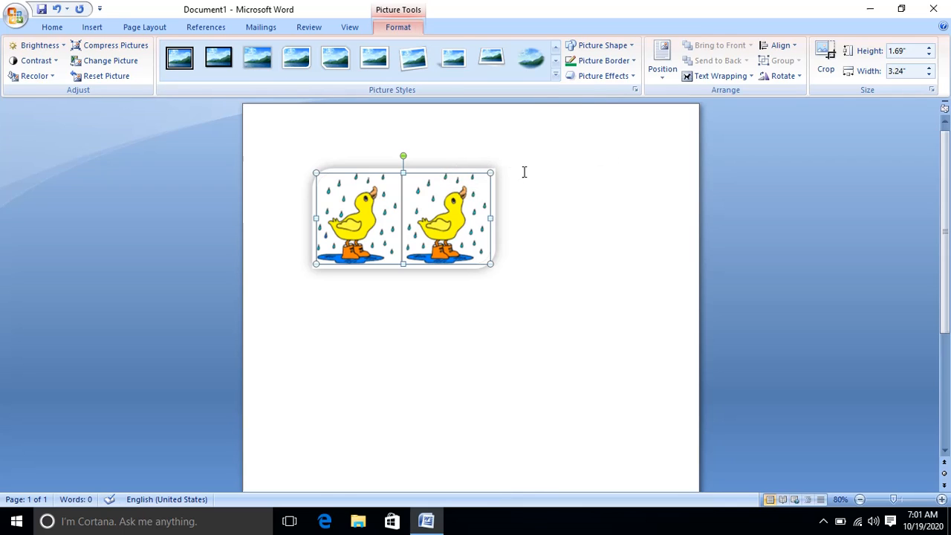
click(630, 61)
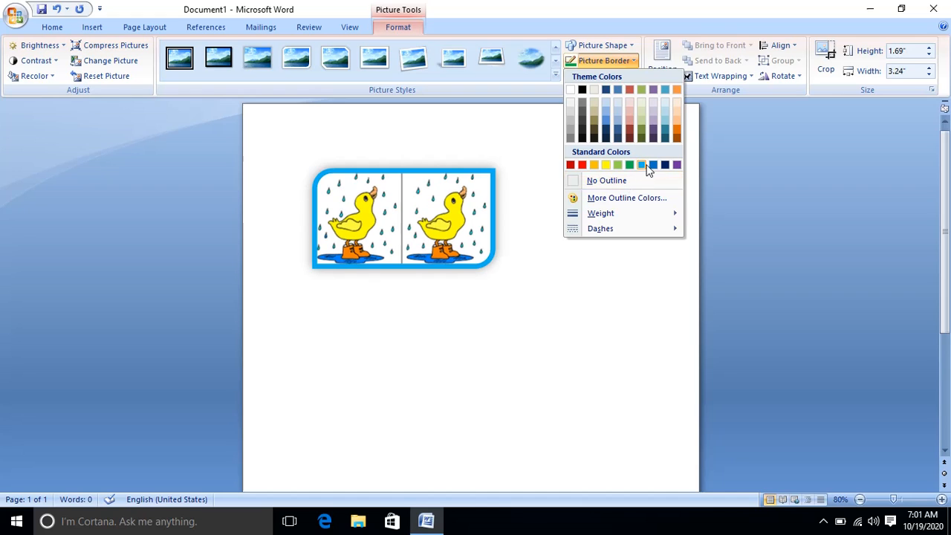
click(637, 198)
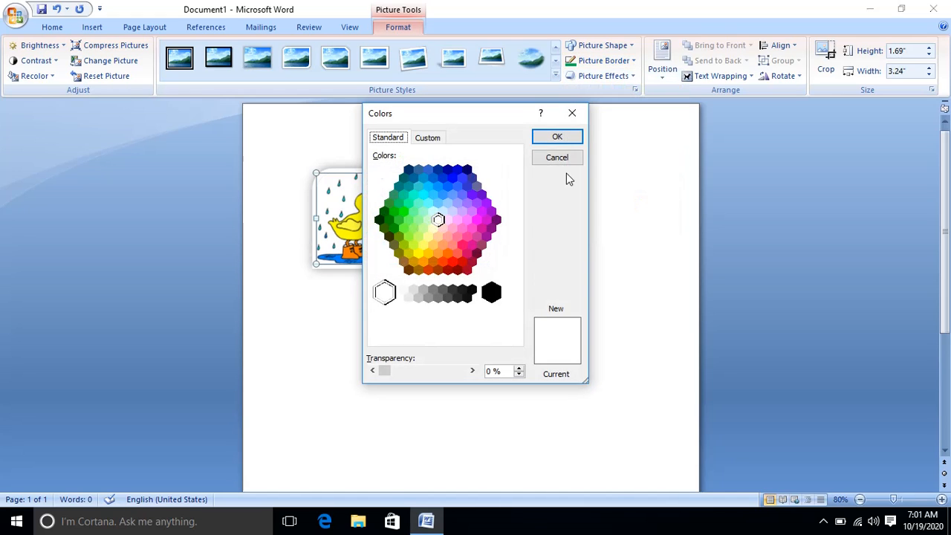
click(472, 213)
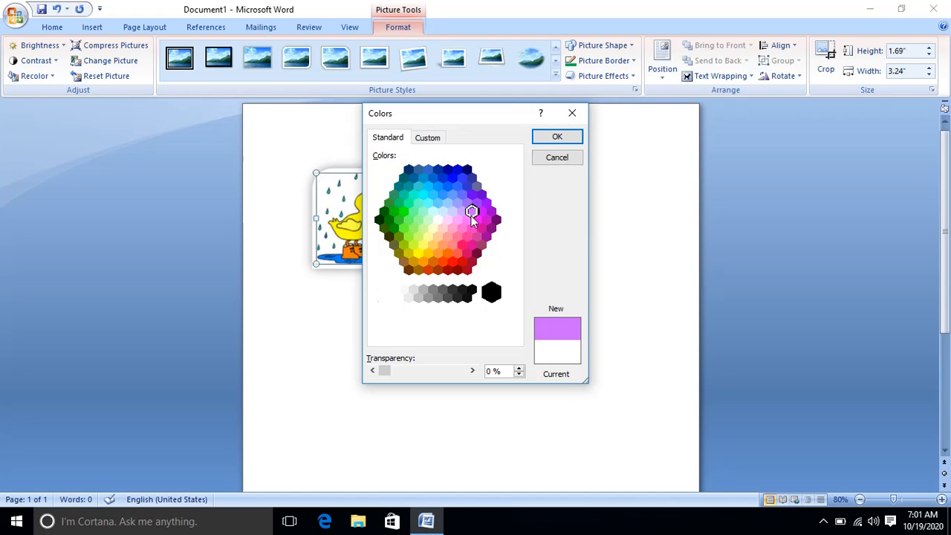
click(557, 135)
click(519, 255)
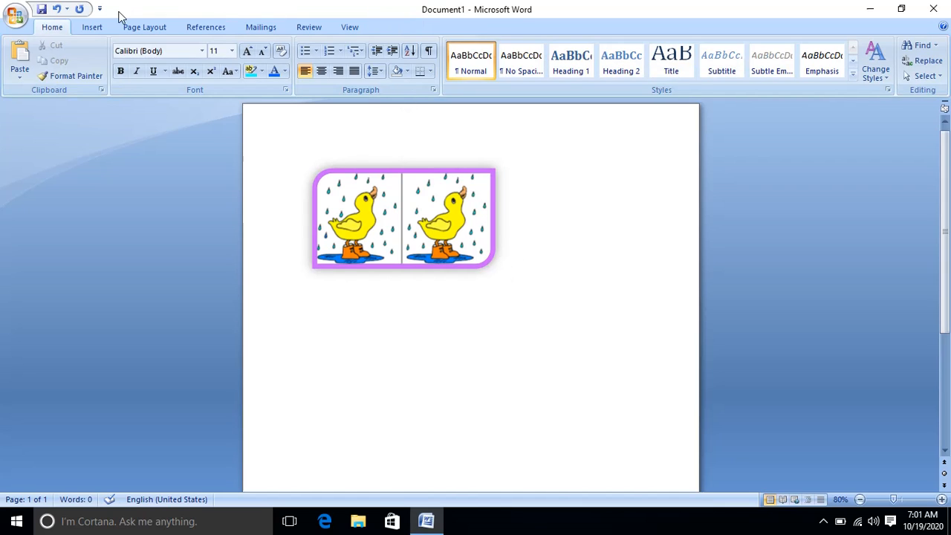
- Open the clip art search and clear the existing search term
click(101, 27)
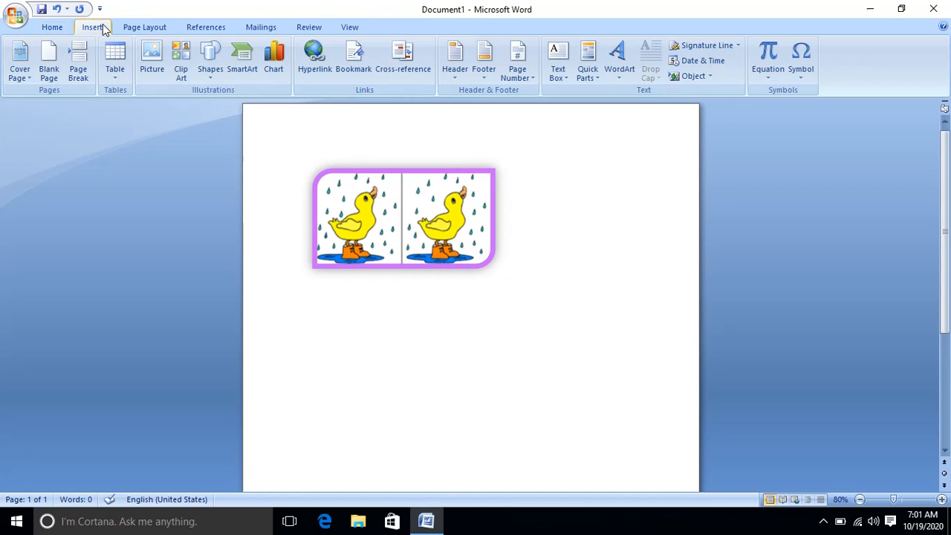
click(186, 67)
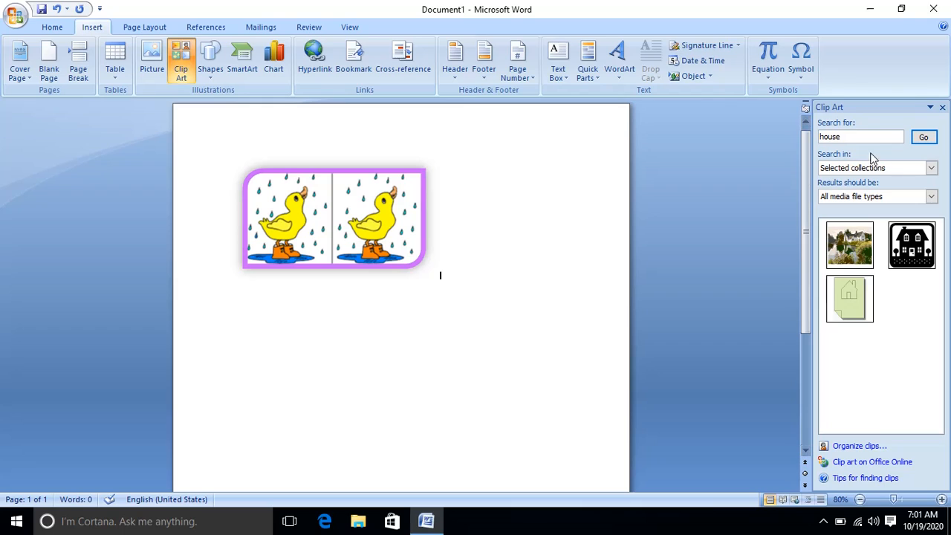
click(862, 139)
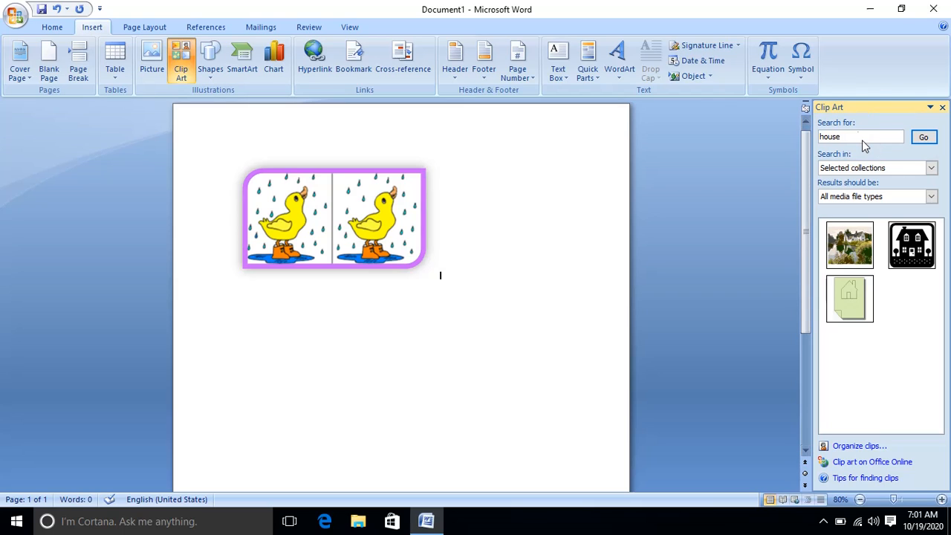
key(BackSpace)
key(BackSpace)
key(BackSpace)
key(BackSpace)
- Exclude My Collections and Office Collections from the clip art search locations, and include both again
click(914, 170)
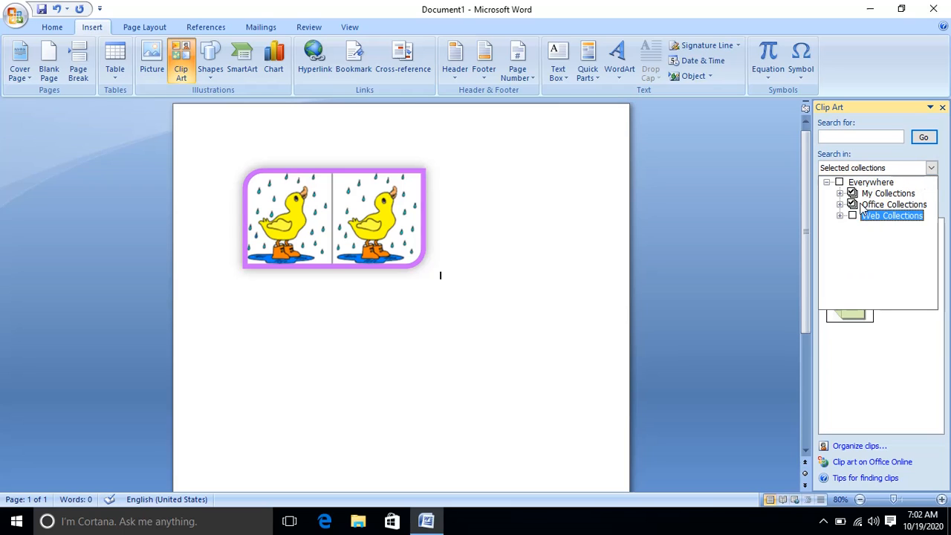
click(852, 194)
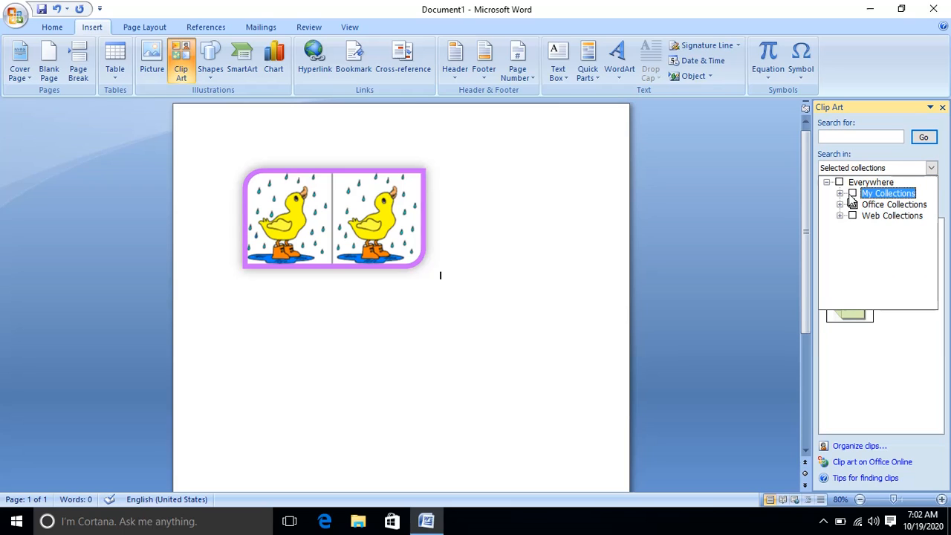
click(852, 205)
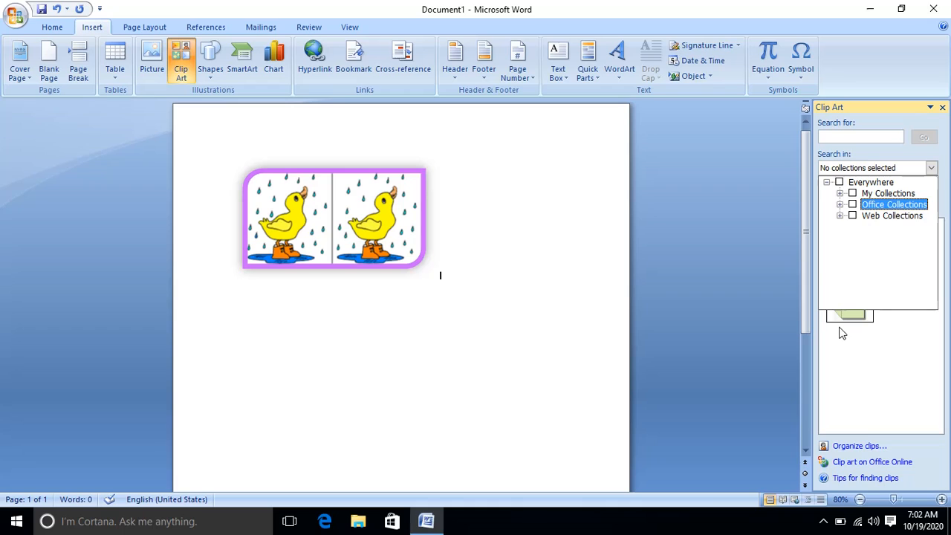
click(852, 193)
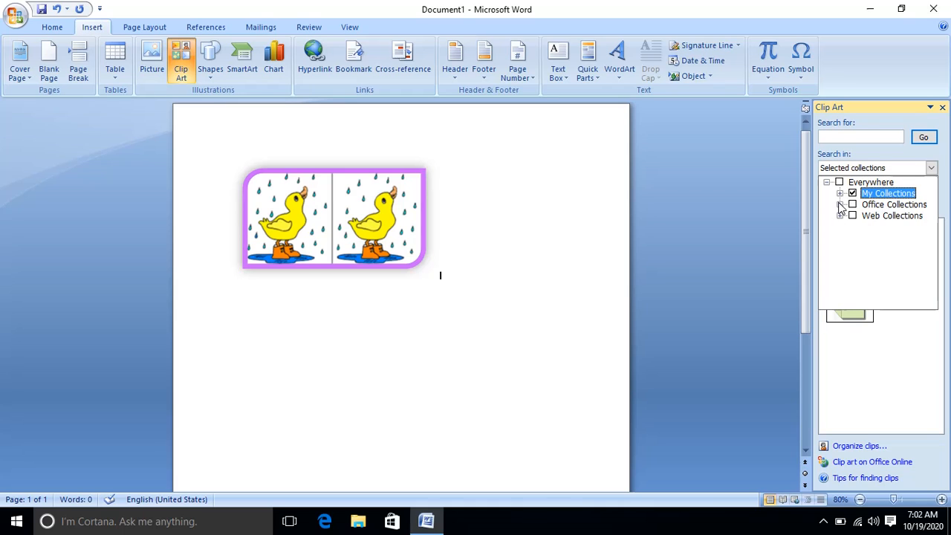
click(852, 205)
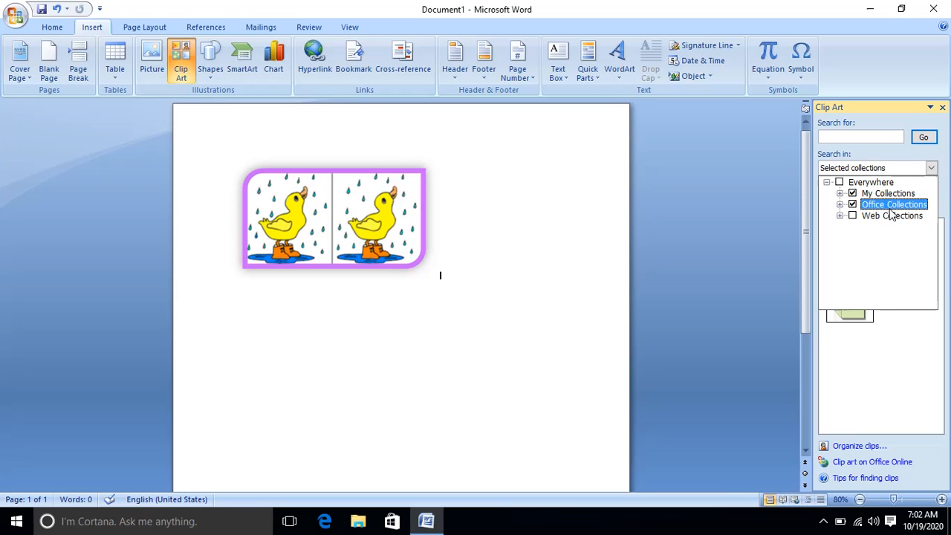
click(866, 219)
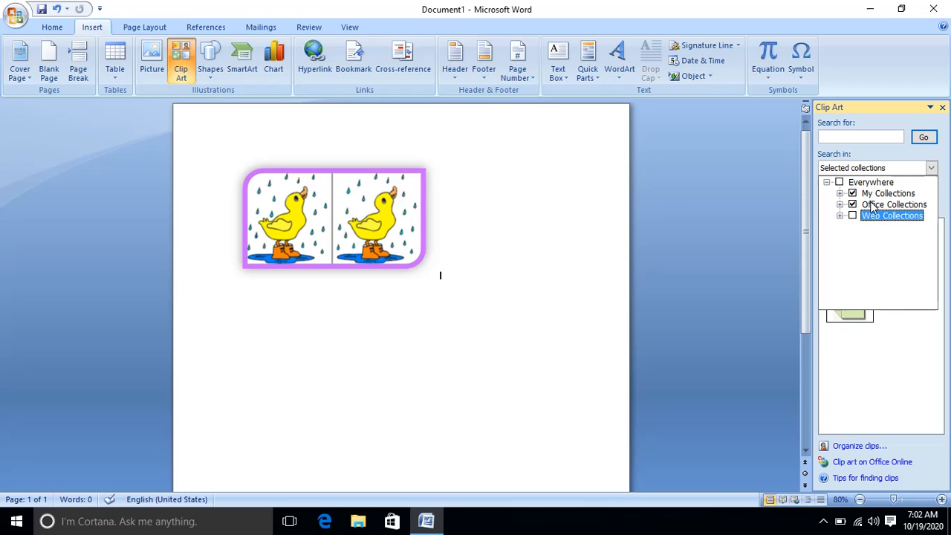
click(907, 336)
- Switch off the individual media types for the clip art results, re-enable Photographs, and restore all media types
click(876, 197)
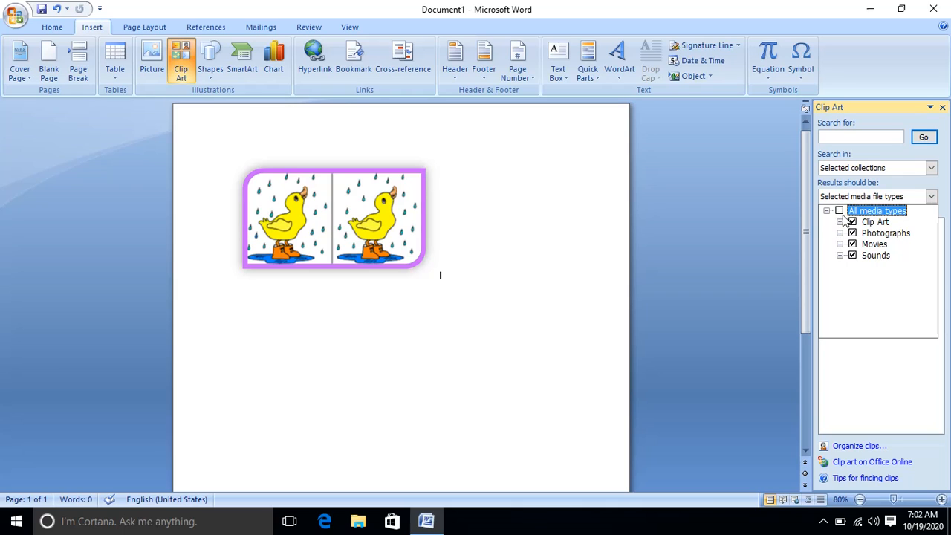
click(852, 221)
click(852, 233)
click(852, 244)
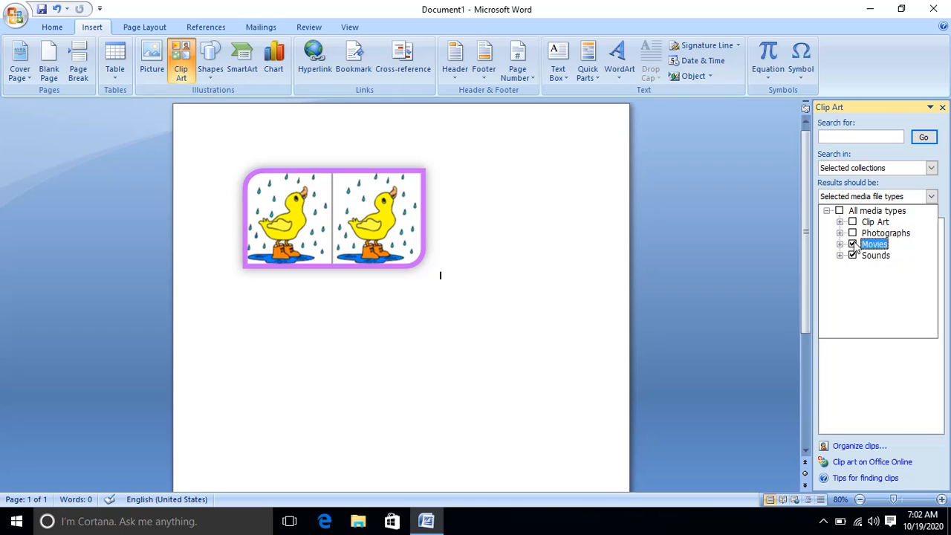
click(852, 255)
click(852, 233)
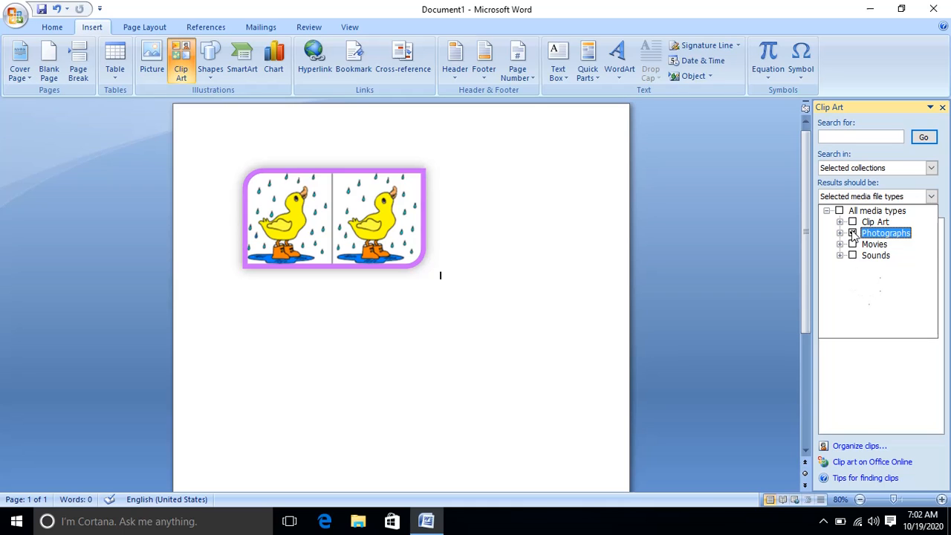
click(839, 211)
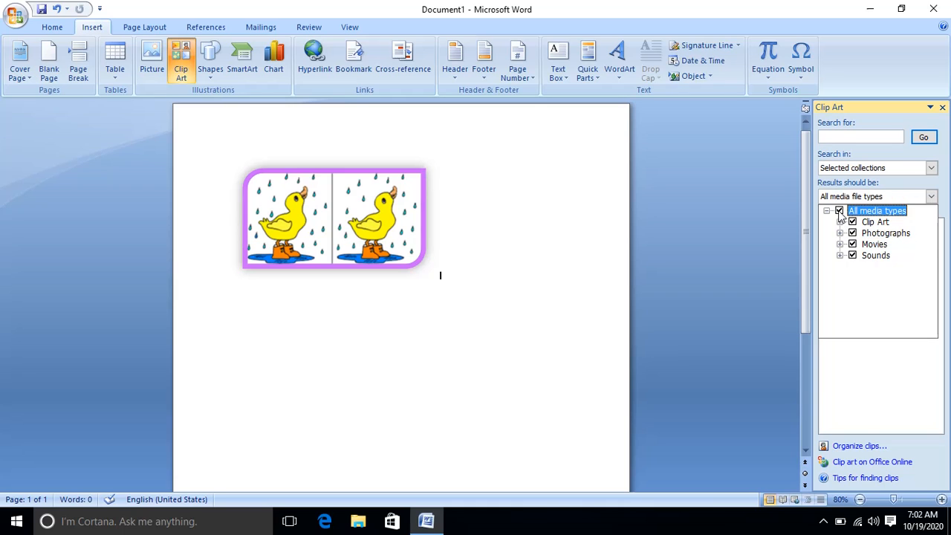
click(865, 380)
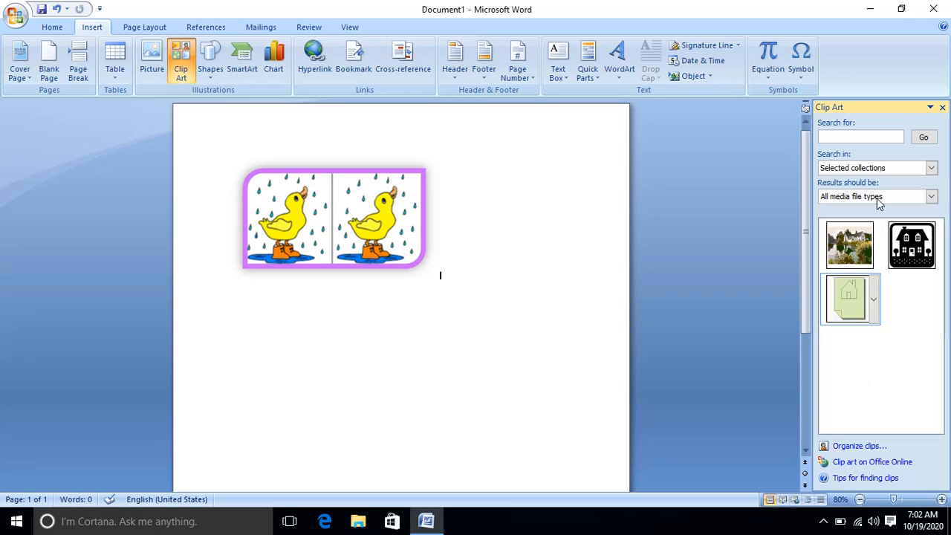
- Search the selected clip art collections for "temple"
click(869, 137)
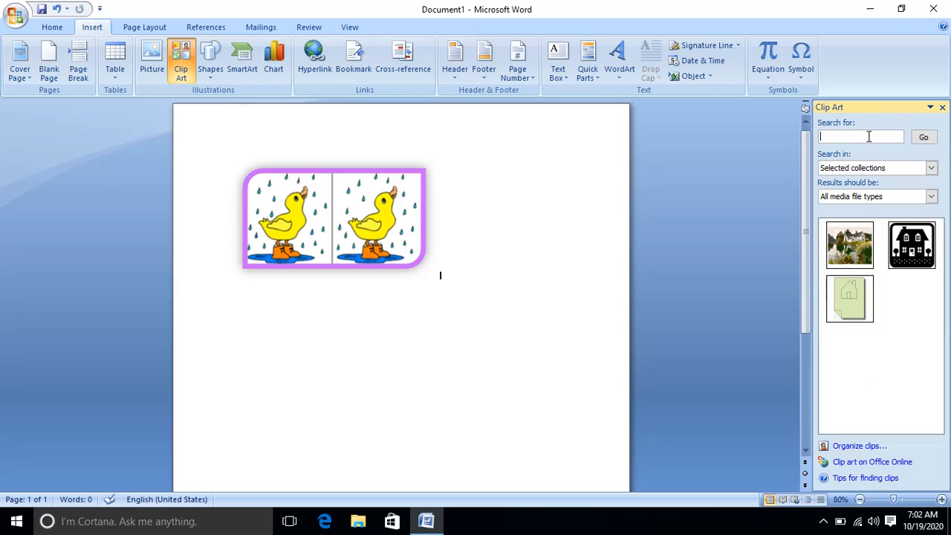
text(temple)
key(Return)
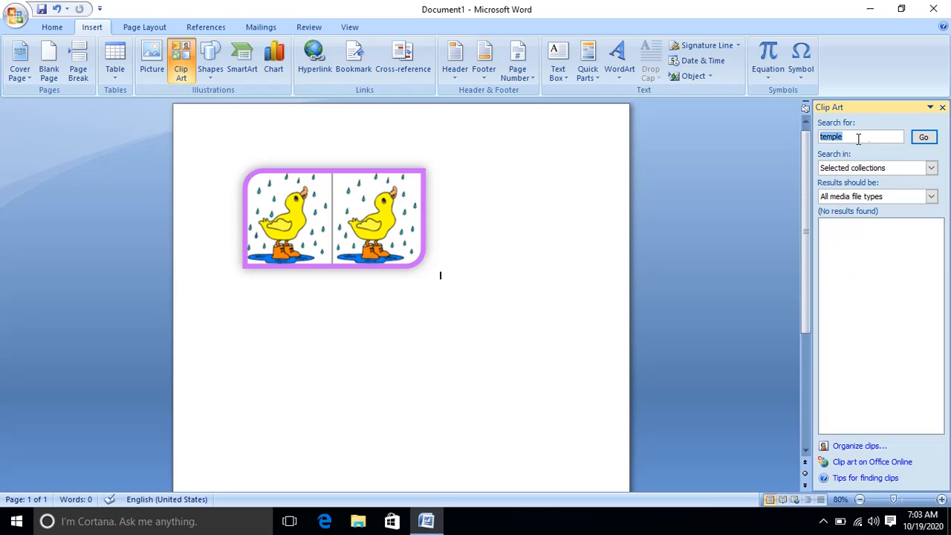
- Replace the clip art search term with "house" and run the search
click(858, 139)
key(BackSpace)
key(BackSpace)
key(BackSpace)
key(BackSpace)
key(BackSpace)
click(924, 138)
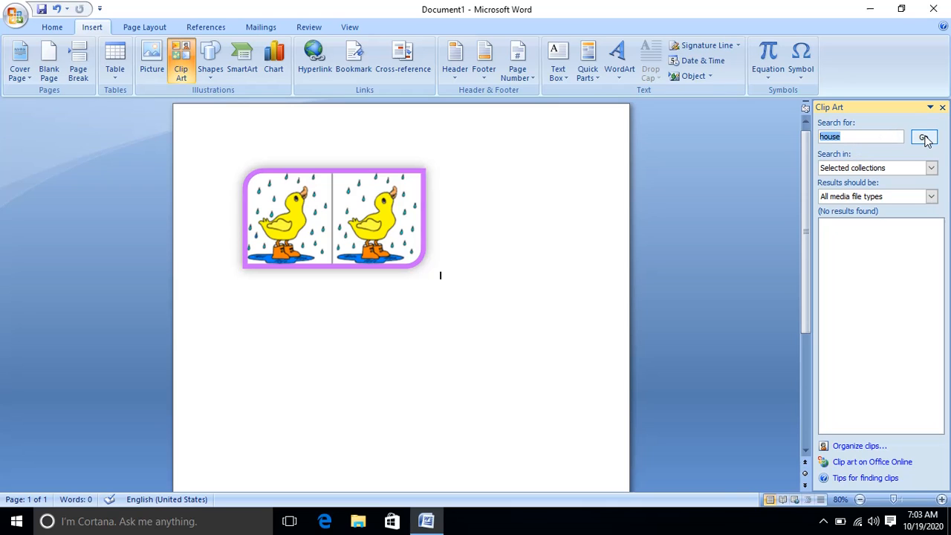
- Extend the clip art search locations to Everywhere and search for "house" again
click(925, 139)
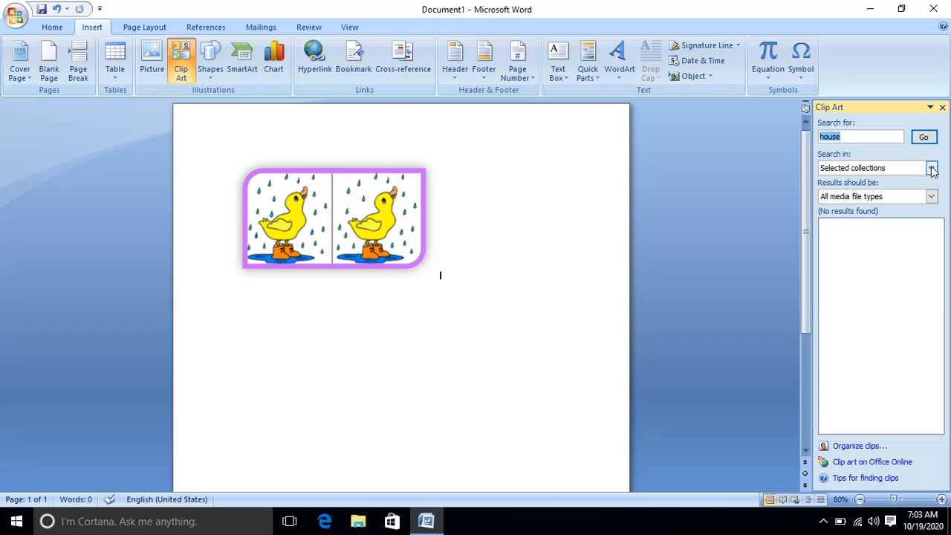
click(931, 167)
click(839, 182)
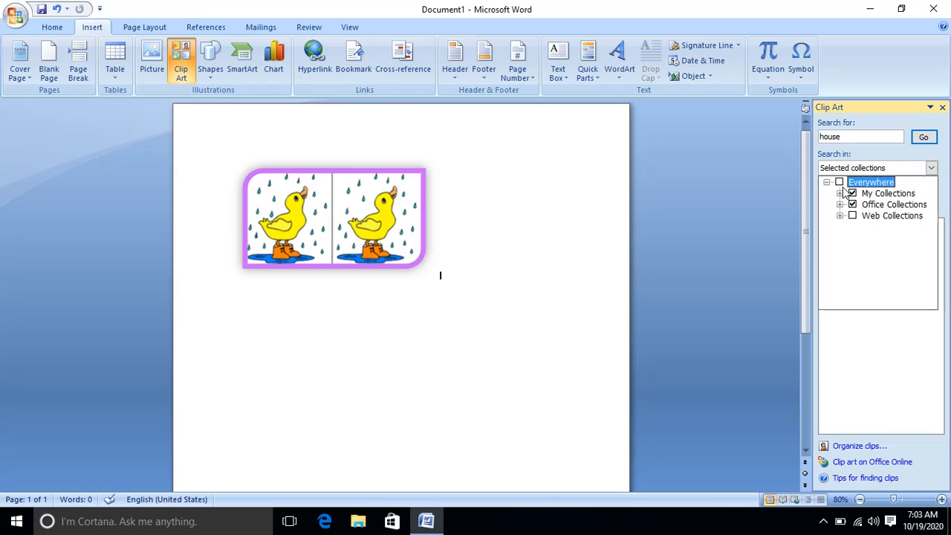
click(923, 138)
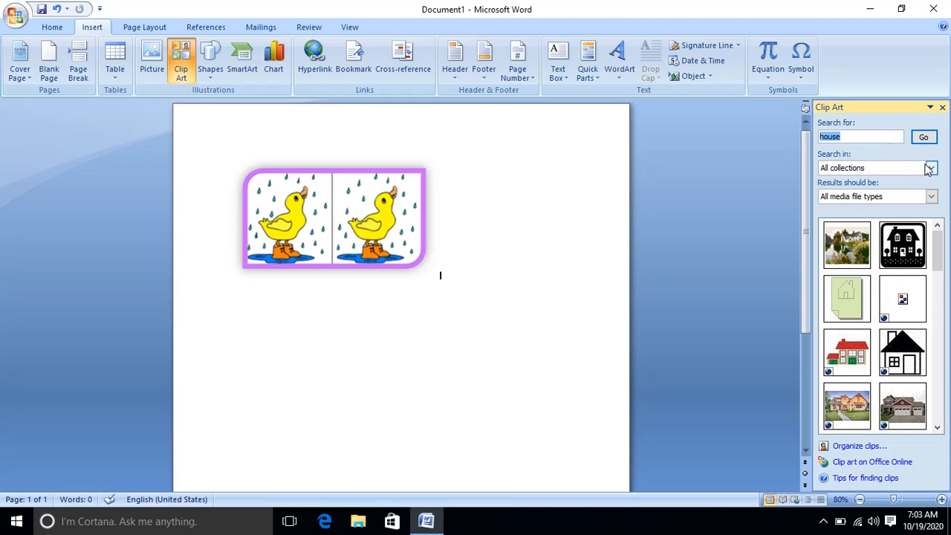
- Exclude Web Collections from the clip art search locations and rerun the "house" search
click(930, 168)
click(853, 216)
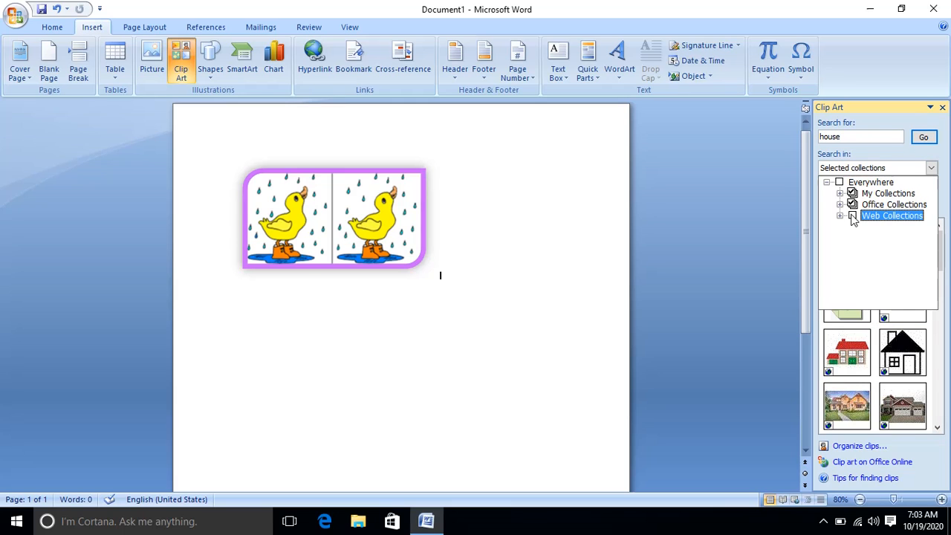
click(923, 139)
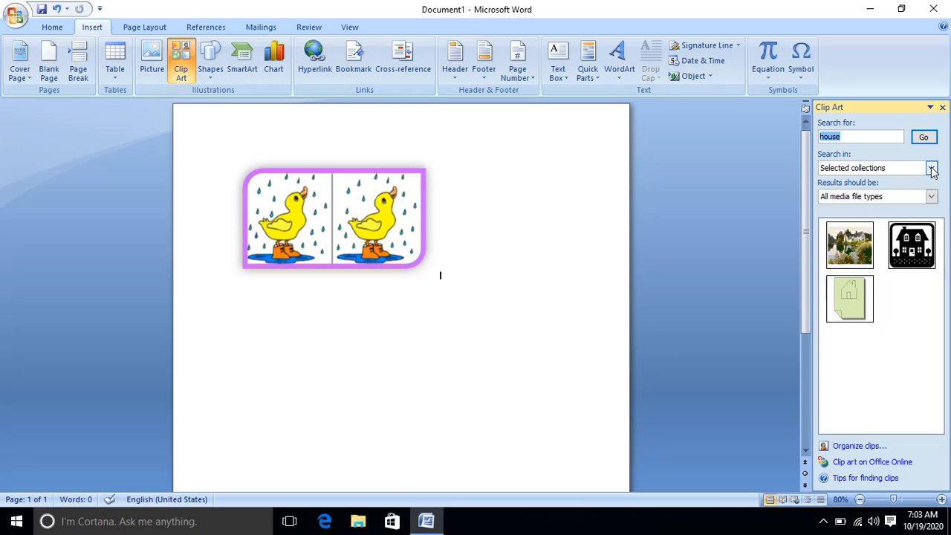
- Include Web Collections again, set the search locations to Everywhere, and rerun the "house" search
click(932, 168)
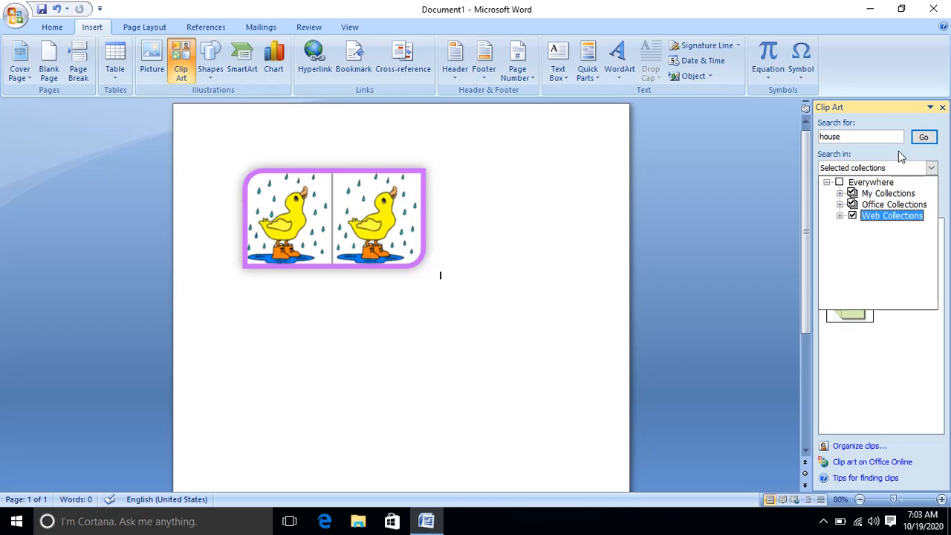
click(922, 140)
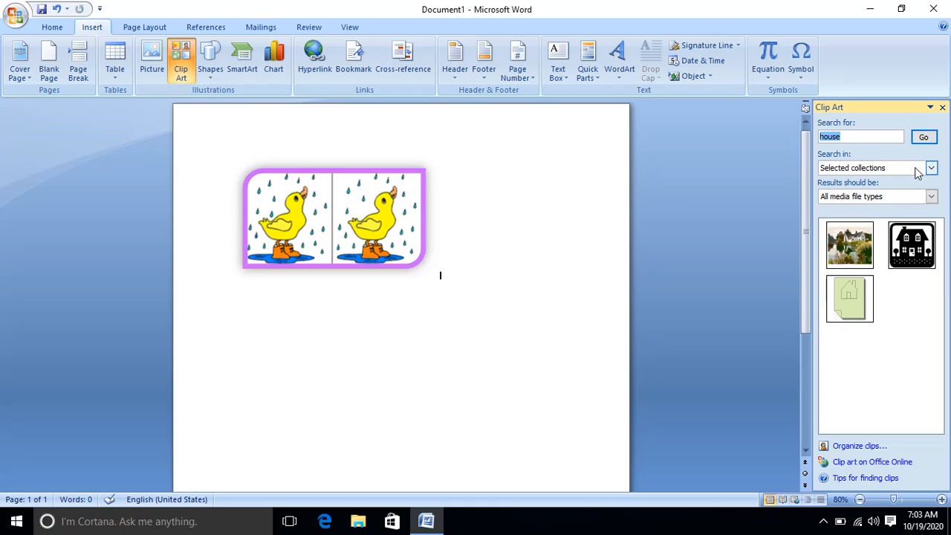
click(931, 168)
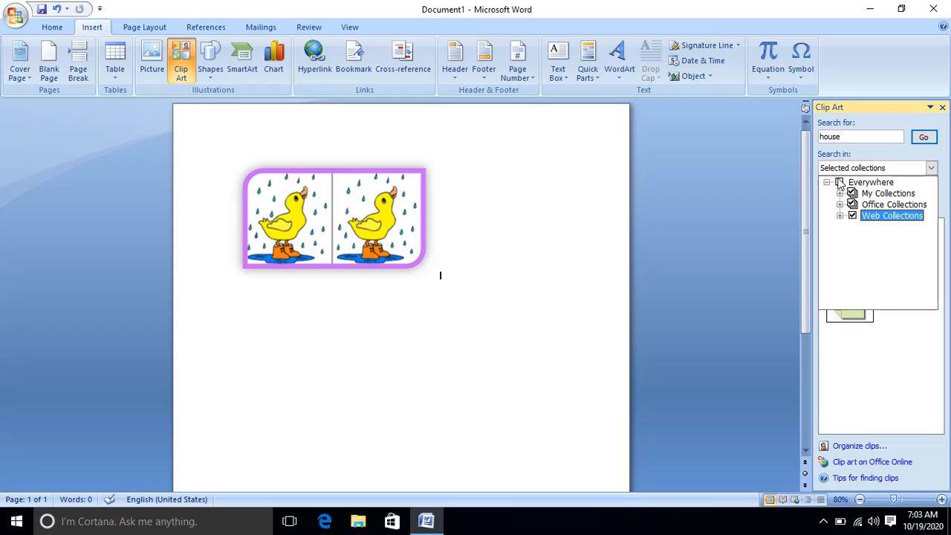
click(840, 182)
click(923, 138)
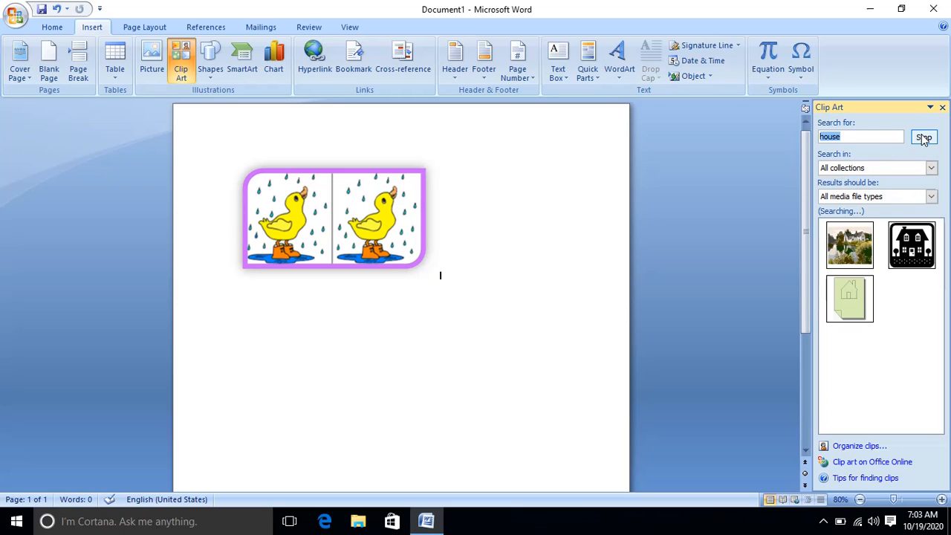
- Search all clip art collections for "temple" and look through the results
click(858, 138)
key(BackSpace)
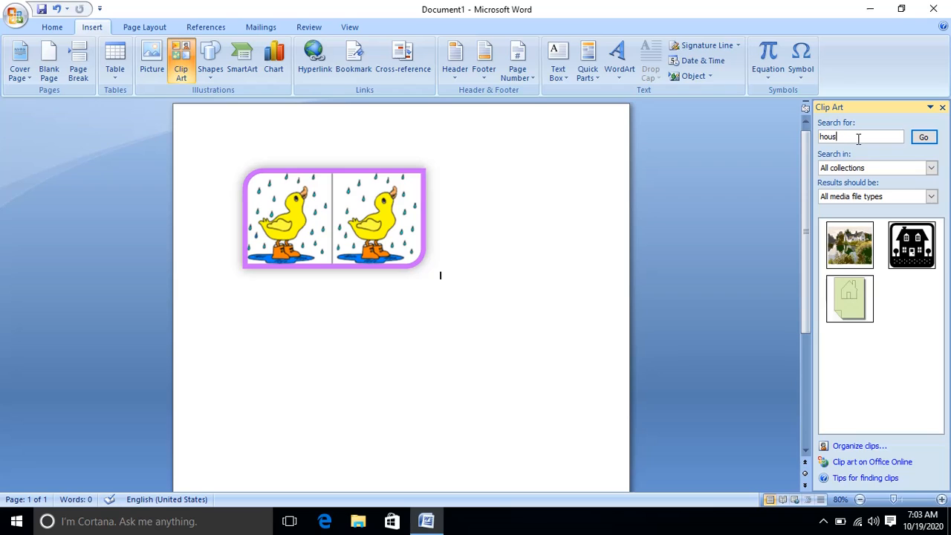
text(temple)
key(Return)
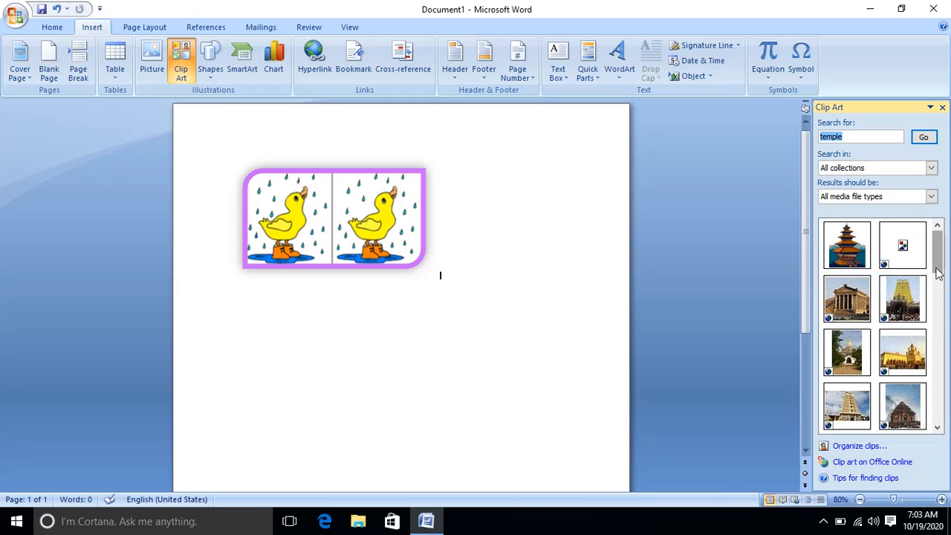
drag(937, 274, 932, 344)
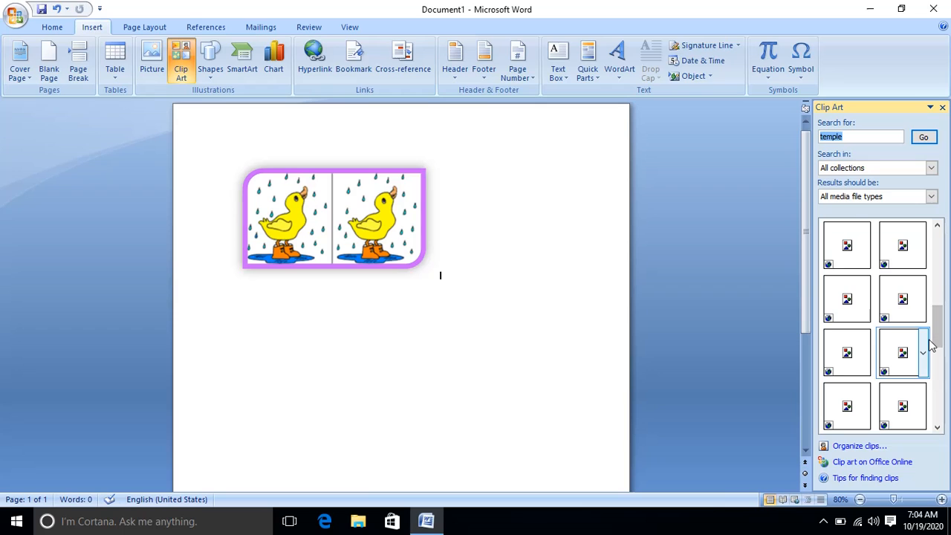
click(926, 348)
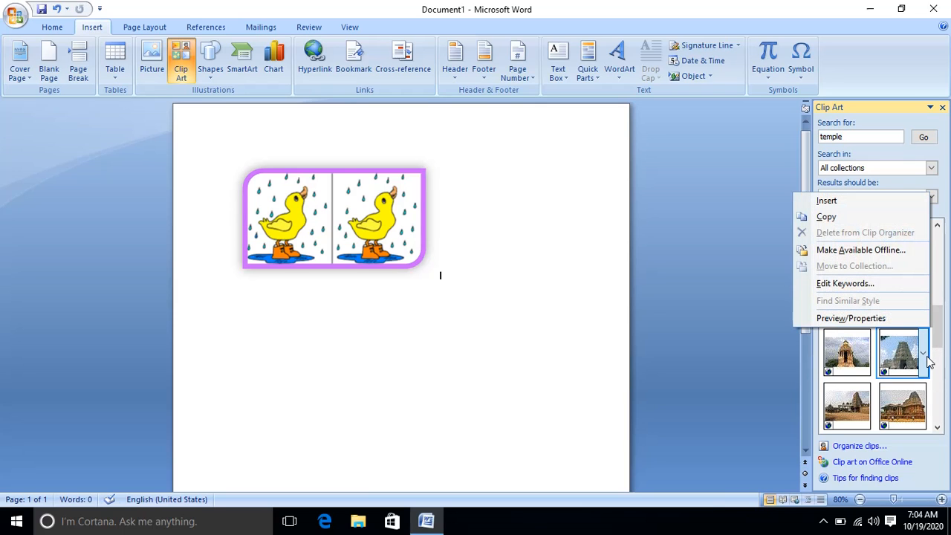
- Replace the clip art search term with "toys", run the search, and look through the results
click(866, 136)
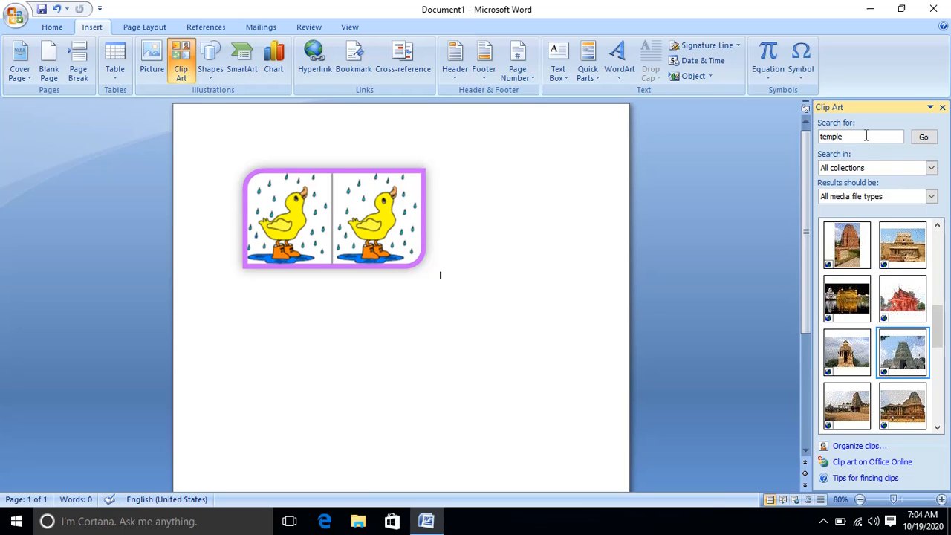
key(BackSpace)
key(BackSpace)
key(BackSpace)
key(BackSpace)
key(BackSpace)
key(BackSpace)
text(toys)
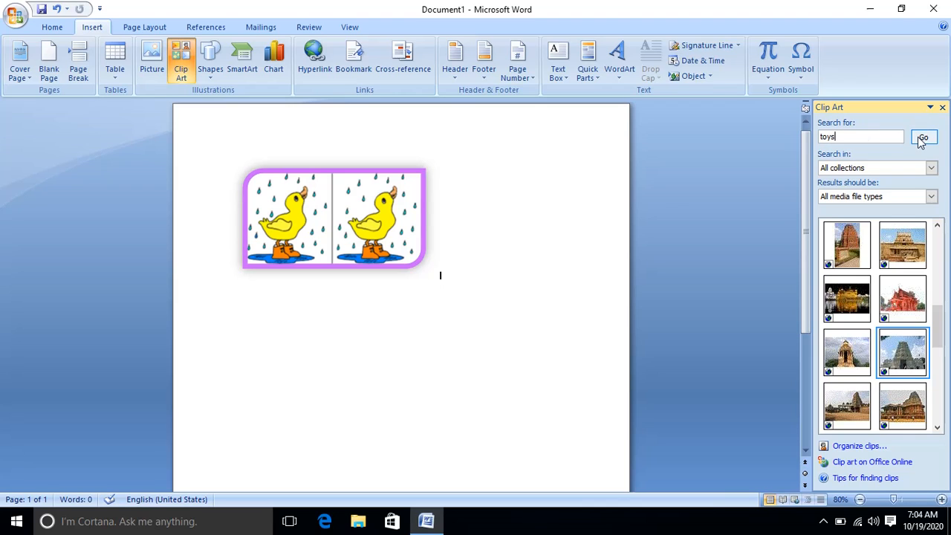
click(921, 140)
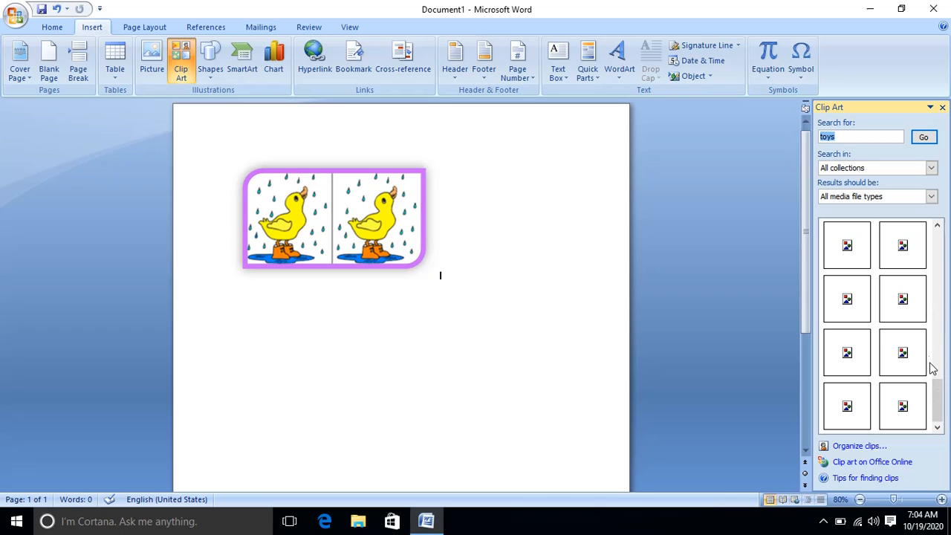
click(928, 367)
drag(937, 380, 937, 231)
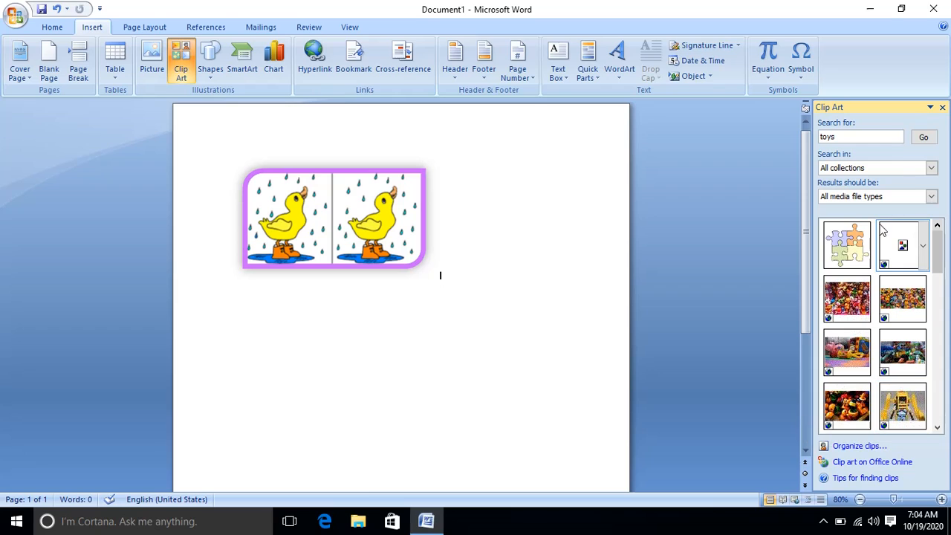
- Search all clip art collections for "ugadi" and look through the results
click(868, 135)
key(BackSpace)
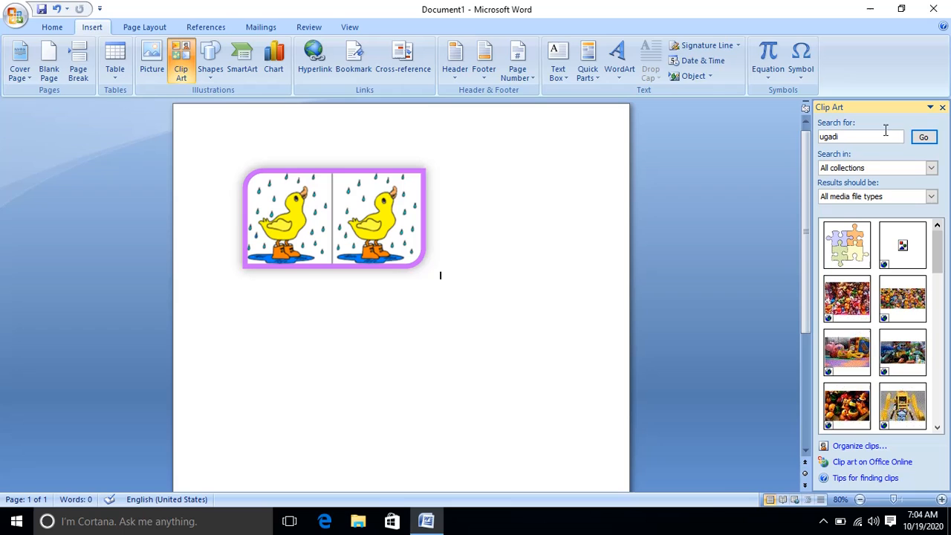
click(923, 137)
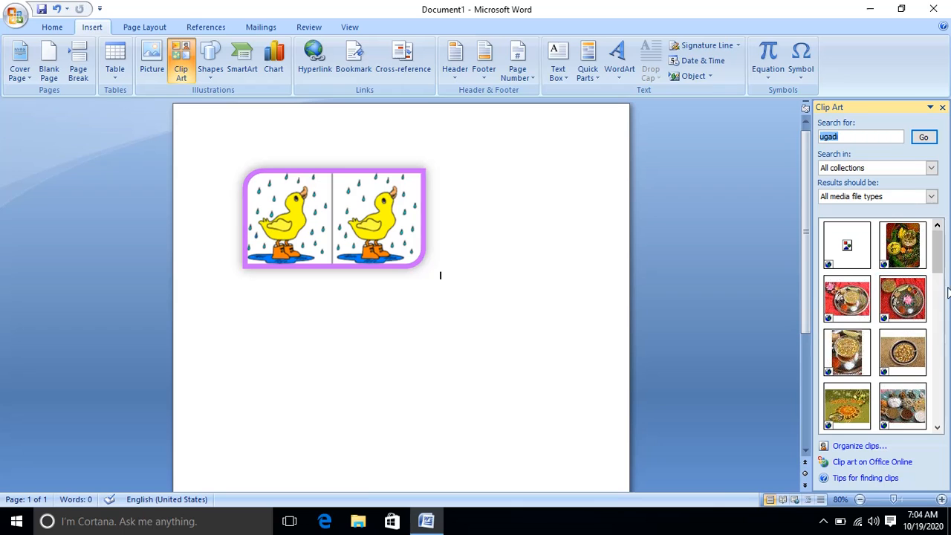
drag(937, 254, 939, 312)
drag(938, 318, 937, 267)
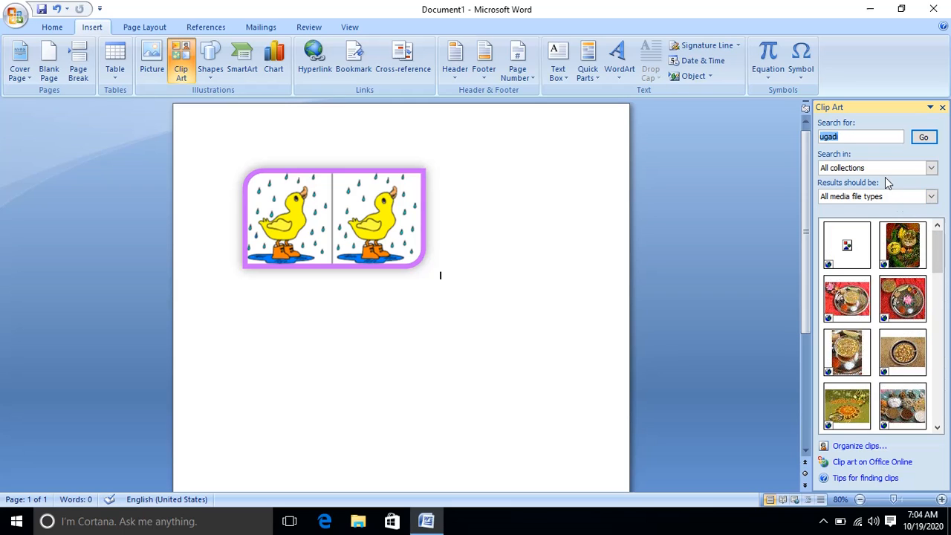
- Search all clip art collections for "flowers" and clear the search term
text(flowers)
click(924, 137)
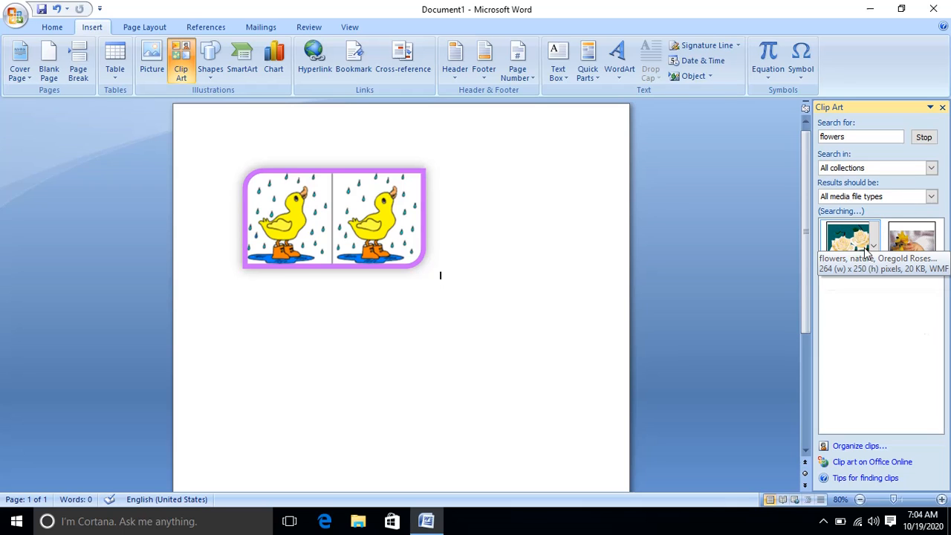
click(853, 139)
double_click(853, 139)
key(BackSpace)
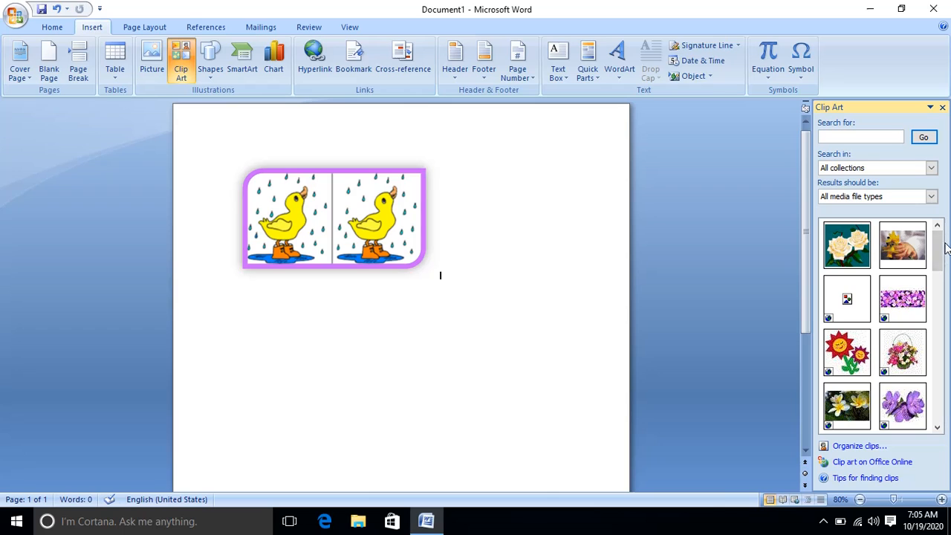
- Insert the purple pansy photo from the flower clip art results into the document
drag(941, 249, 940, 317)
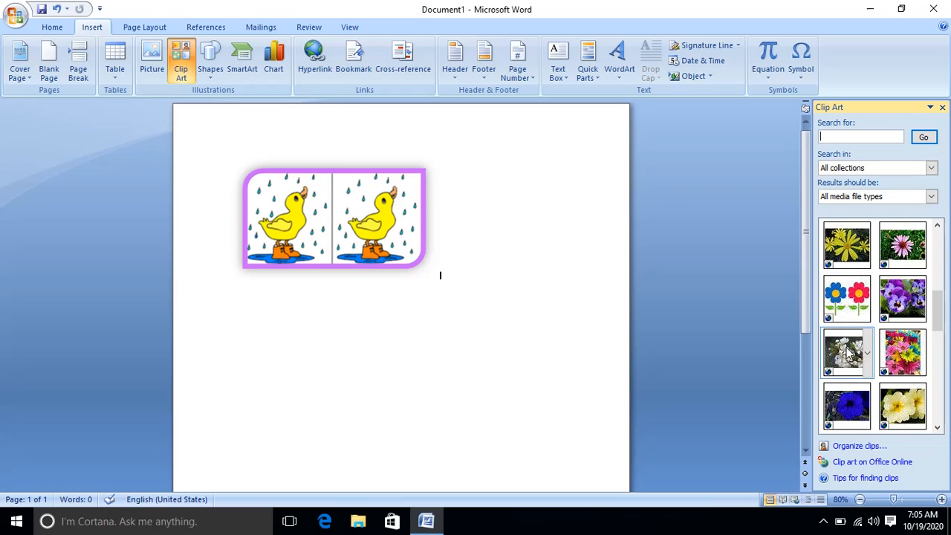
click(894, 315)
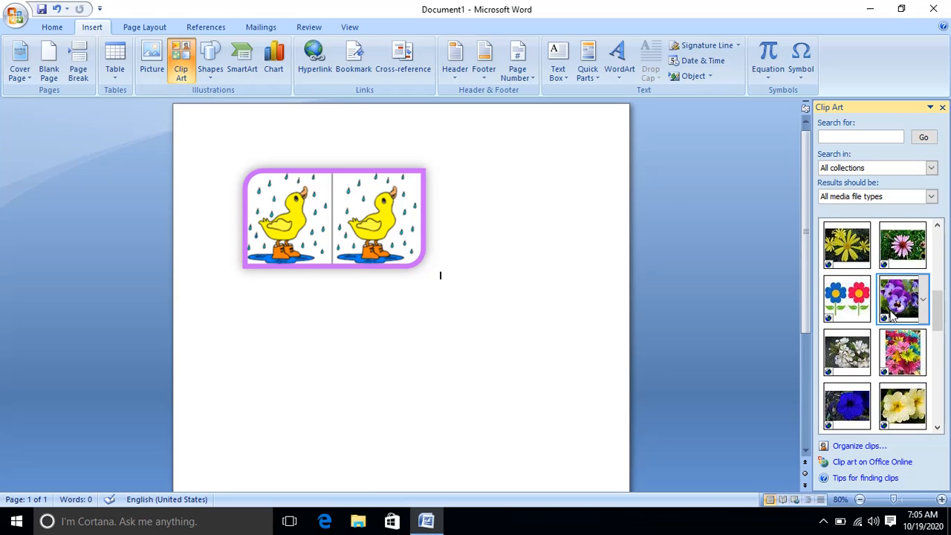